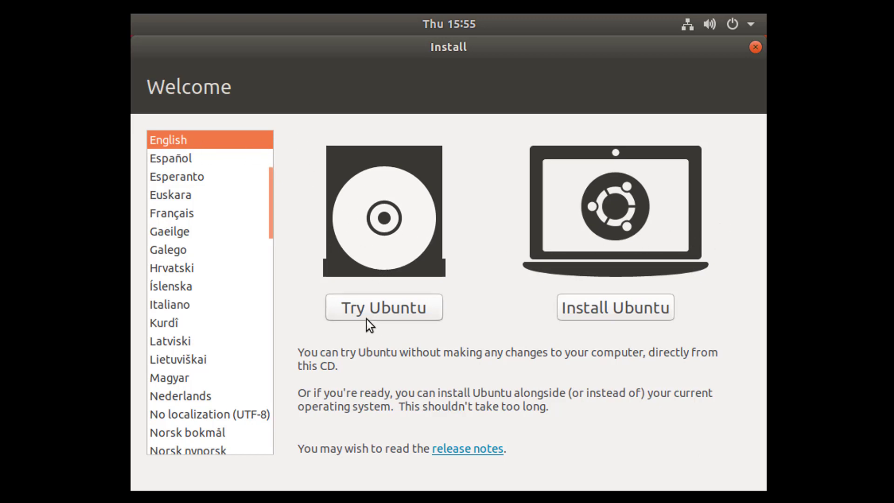
Step: Start installing Ubuntu and keep English (US) as the keyboard layout
left_click(594, 308)
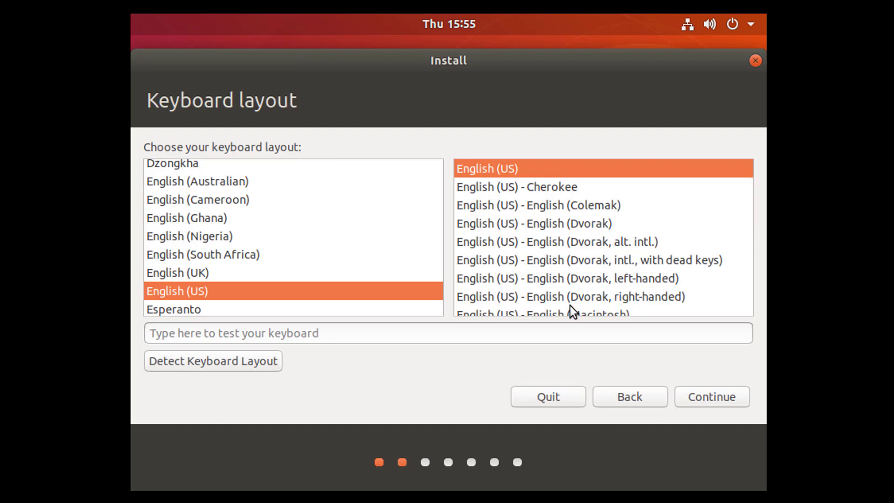
left_click(707, 398)
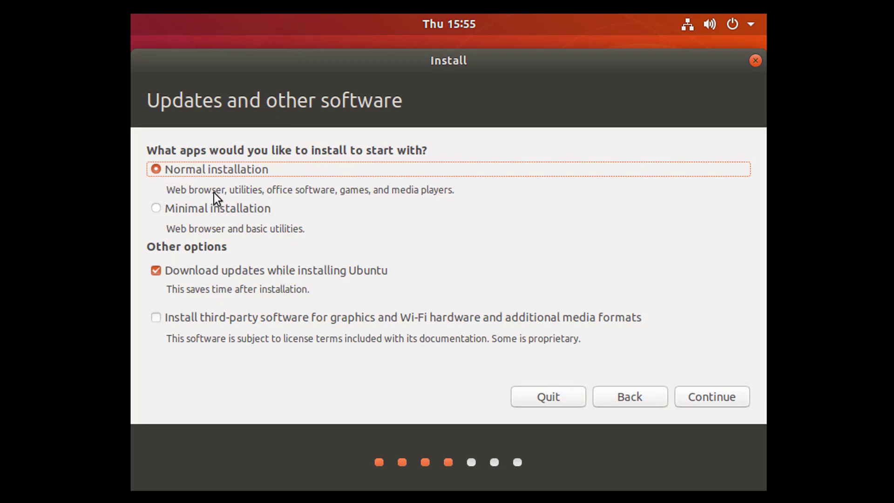
Step: Choose Normal installation, download updates while installing, and skip third-party drivers and codecs
left_click(156, 208)
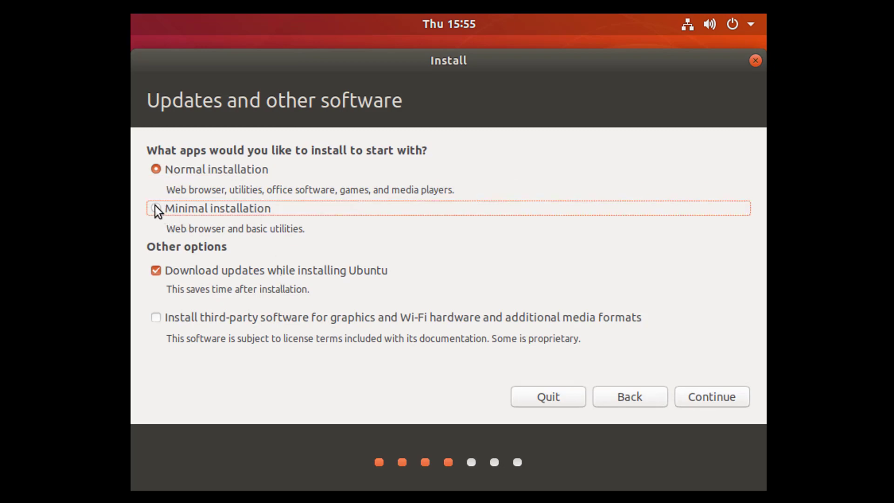
left_click(284, 234)
left_click(161, 168)
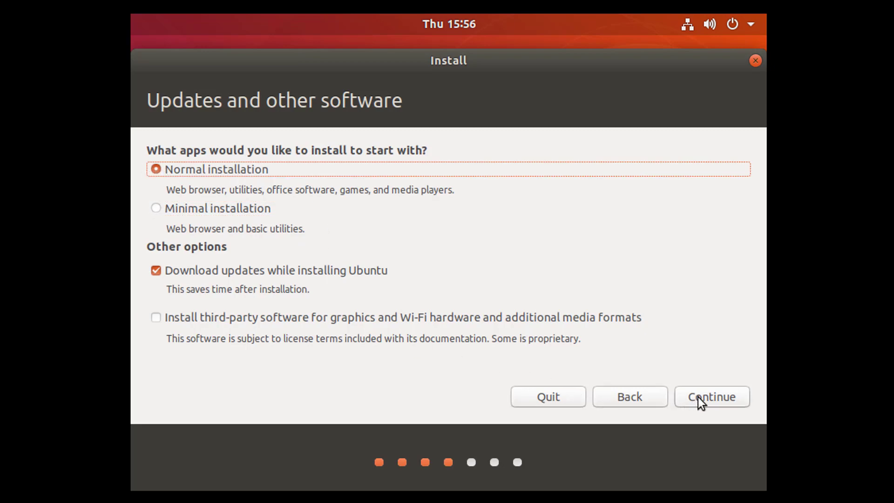
left_click(155, 272)
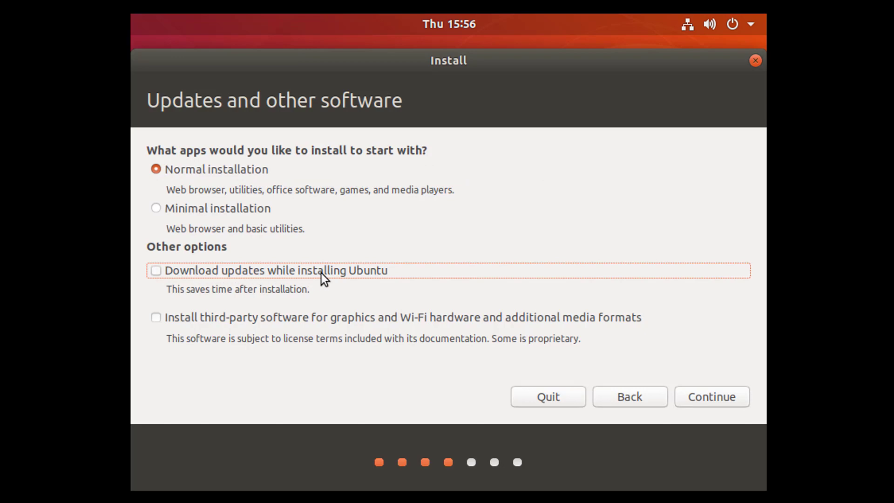
left_click(392, 272)
left_click(292, 318)
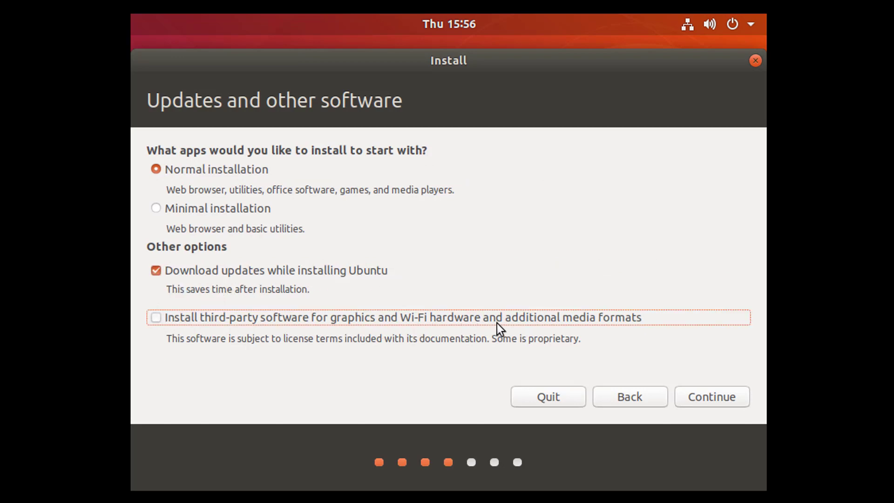
left_click(468, 321)
left_click(152, 271)
left_click(156, 270)
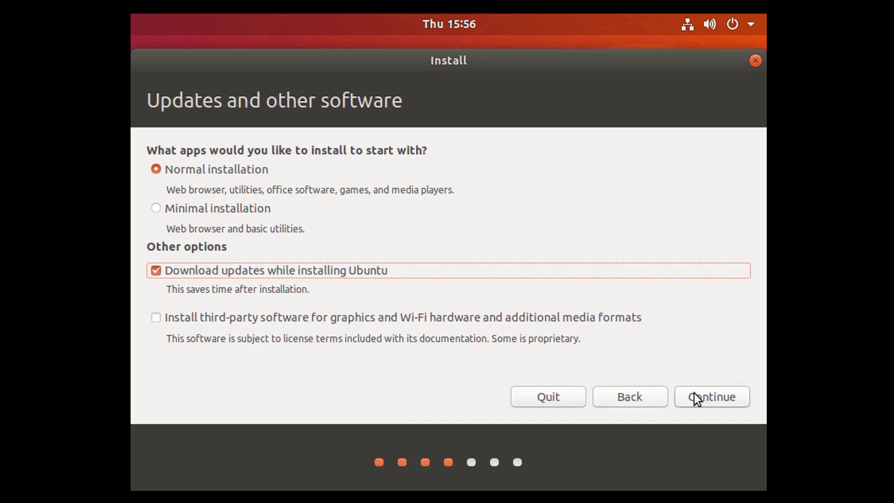
left_click(711, 397)
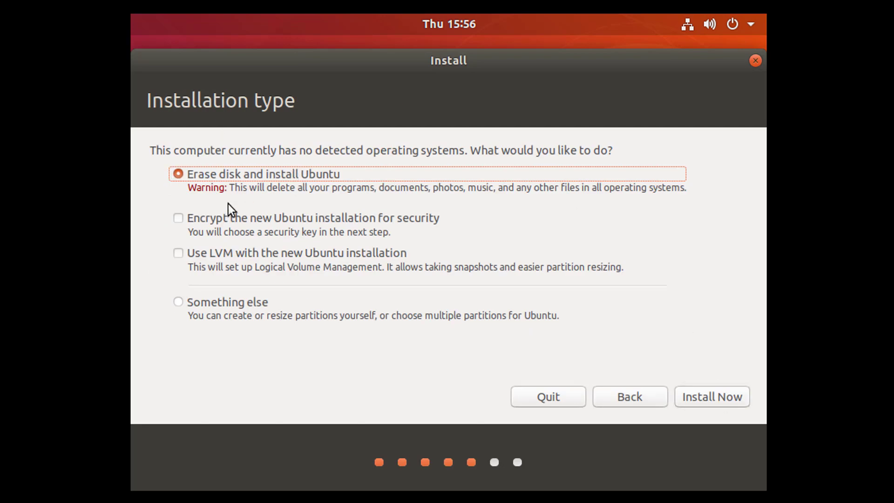
Step: Choose 'Something else' for manual partitioning, keeping /dev/sda as the boot loader device
left_click(175, 303)
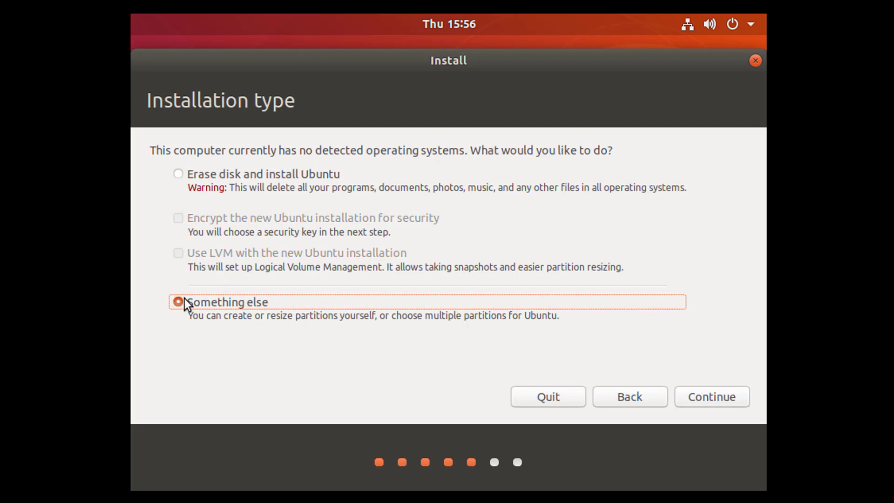
left_click(714, 396)
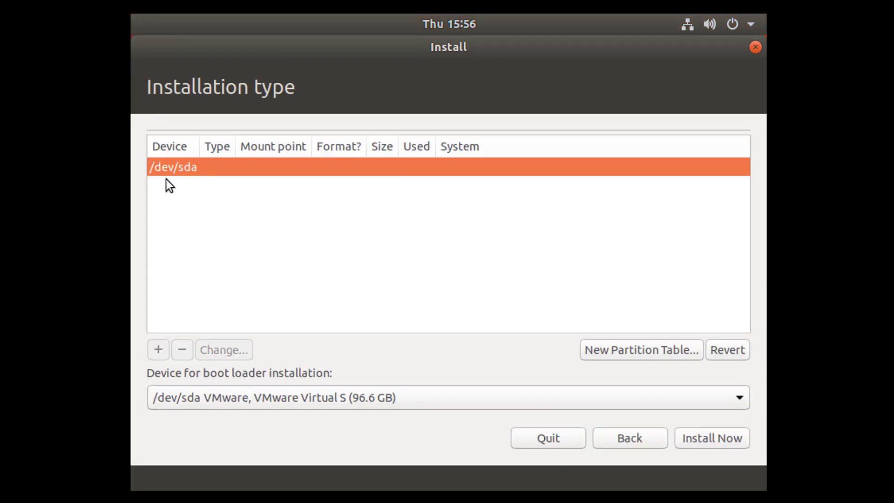
left_click(384, 400)
left_click(337, 403)
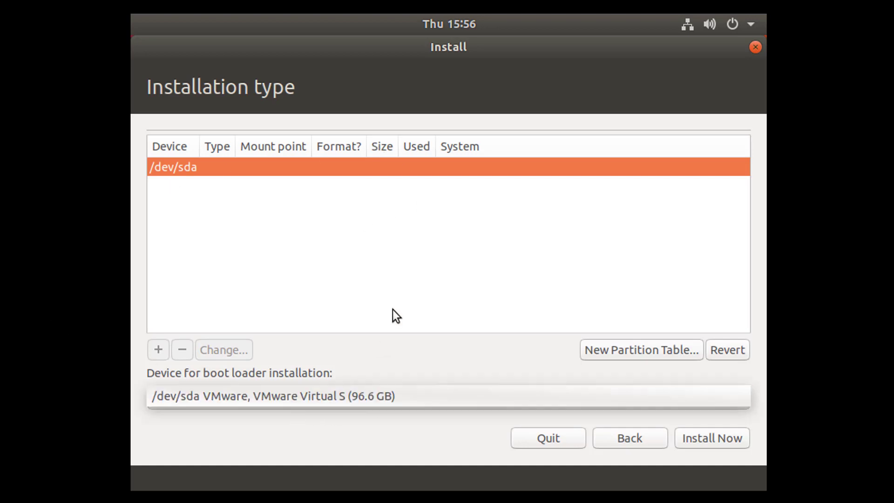
Step: Create a new empty partition table on /dev/sda and select the 96636 MB free space
left_click(615, 344)
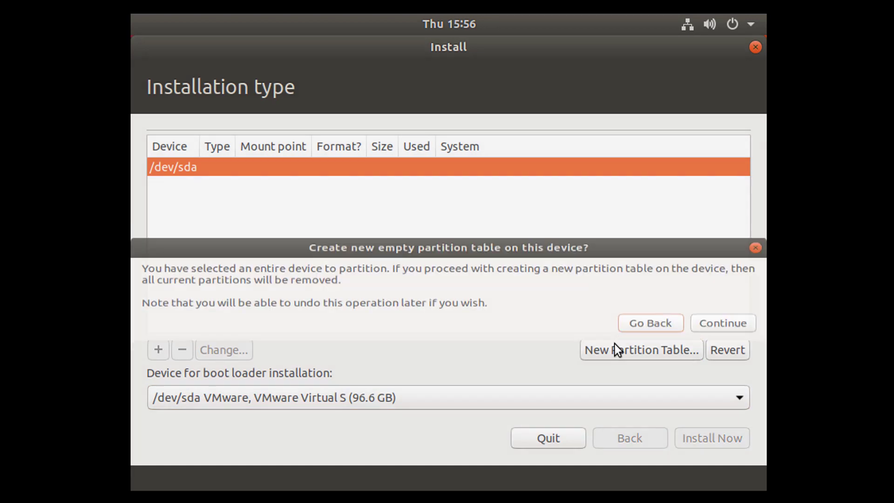
left_click_drag(157, 270, 497, 309)
left_click(709, 330)
left_click(397, 209)
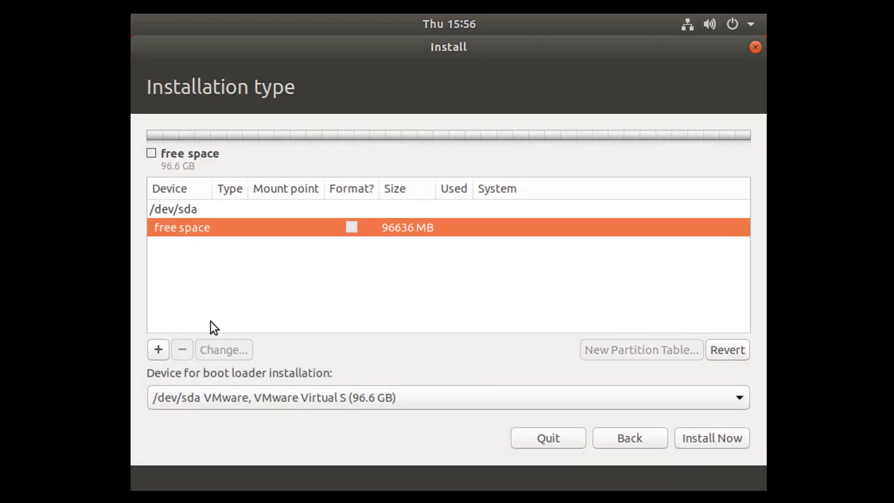
Step: Create a 6637 MB swap area partition at the end of the free space
left_click(158, 350)
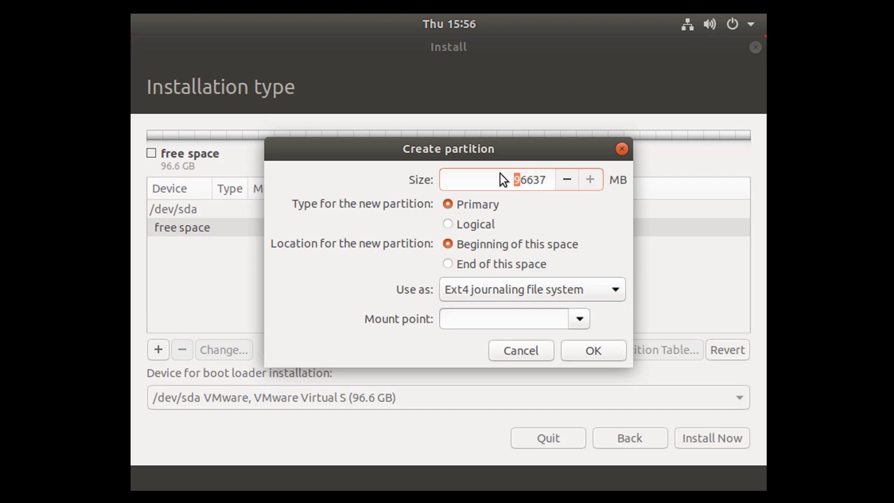
key("BackSpace")
left_click(493, 289)
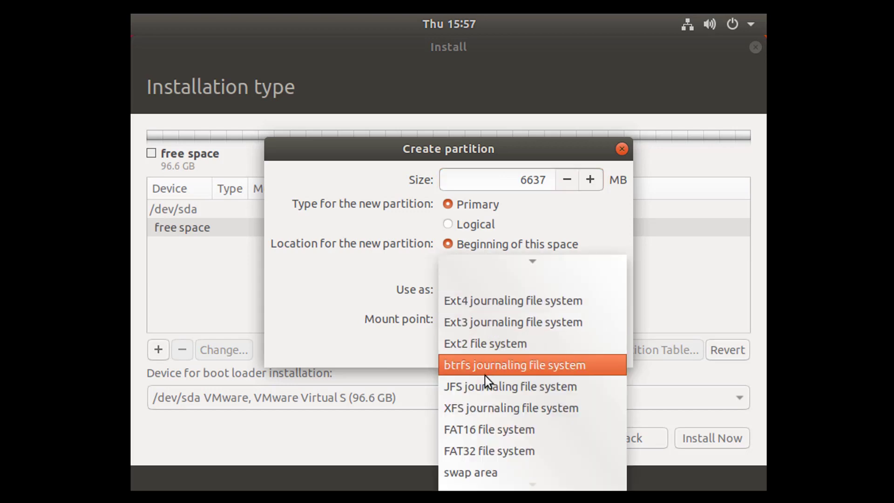
left_click(479, 468)
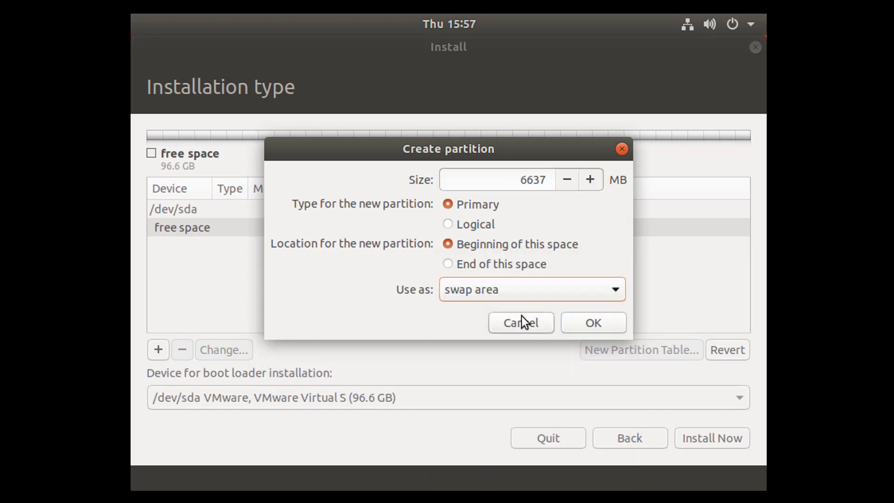
left_click(447, 263)
left_click(610, 328)
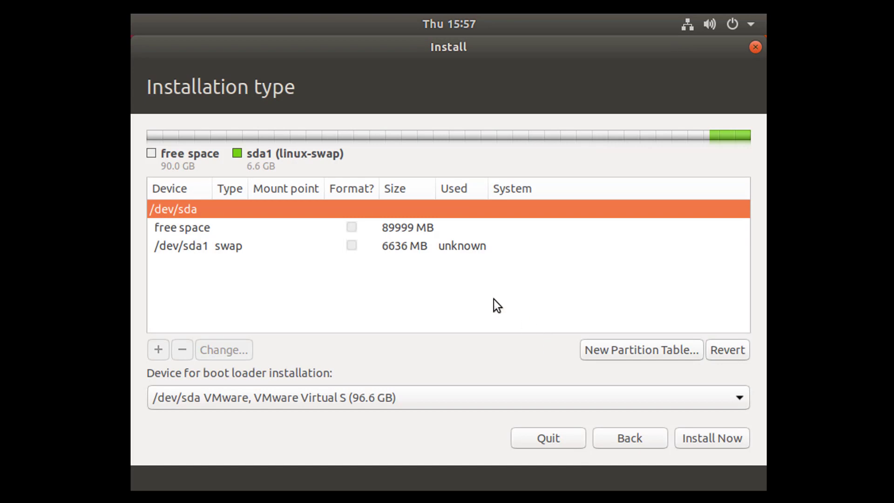
Step: Add a 39999 MB primary Ext4 partition at the end of the free space, mounted at /
left_click(404, 246)
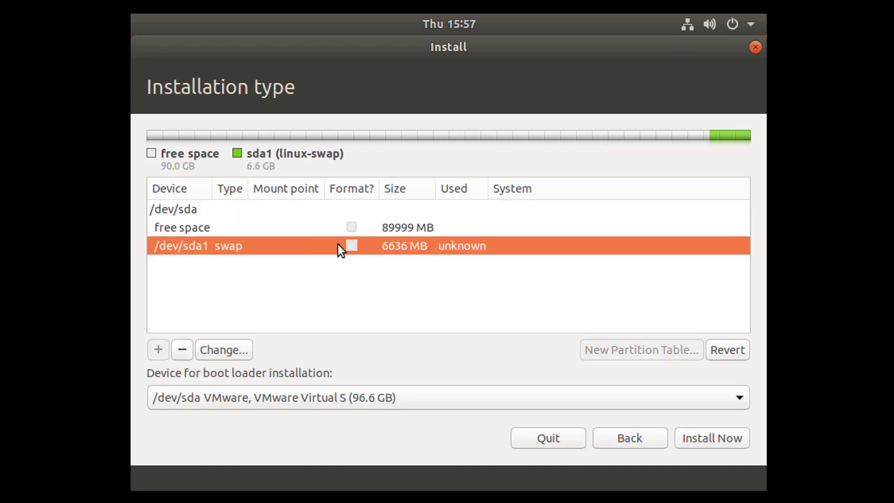
left_click(184, 230)
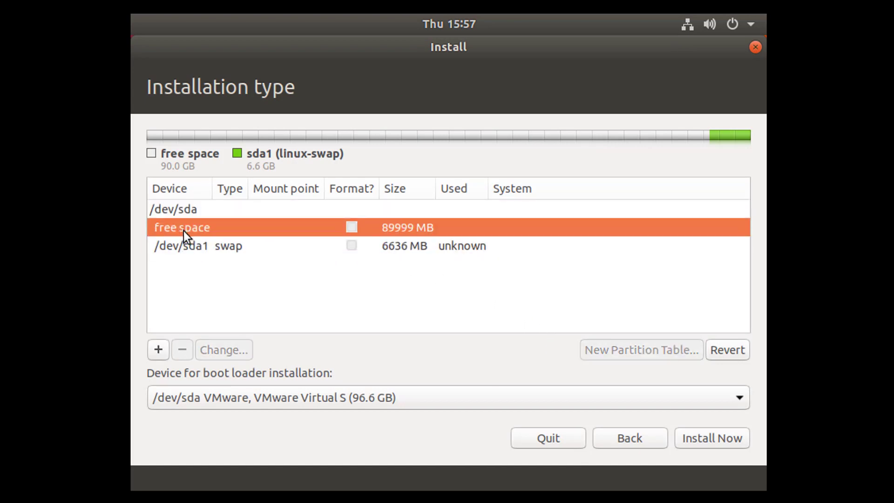
left_click(159, 350)
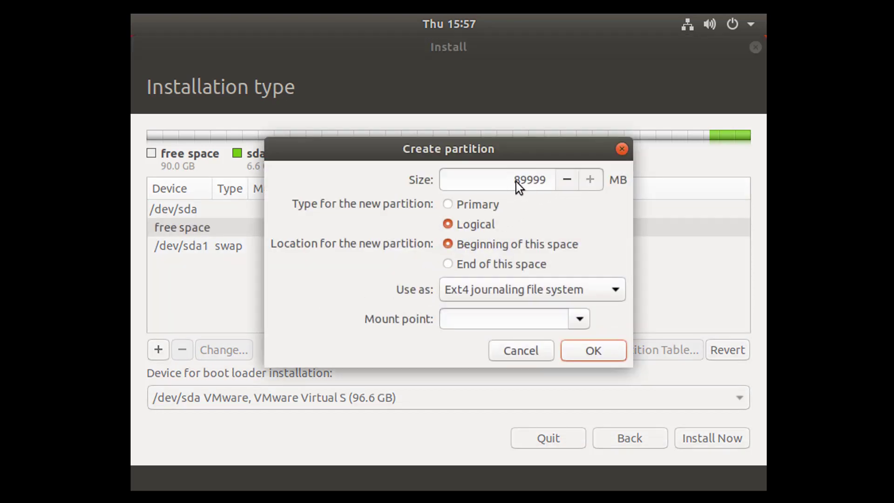
left_click_drag(521, 178, 511, 178)
type("3")
left_click(449, 205)
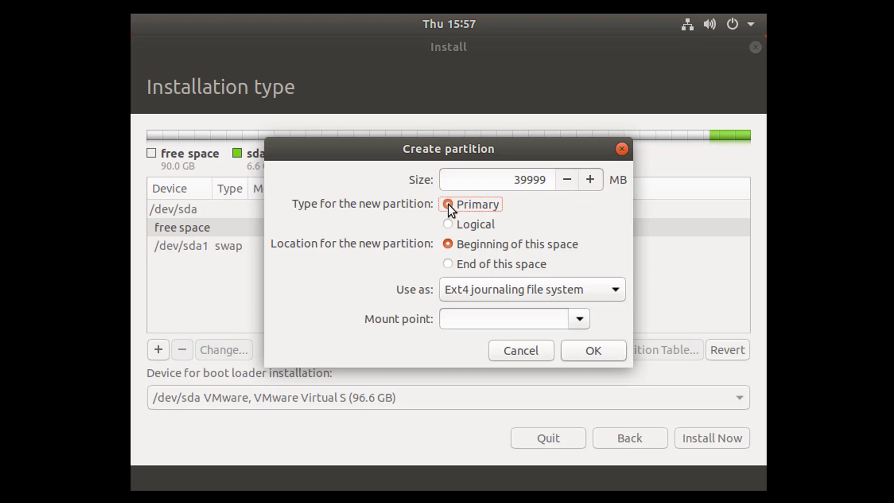
left_click(451, 263)
left_click(611, 300)
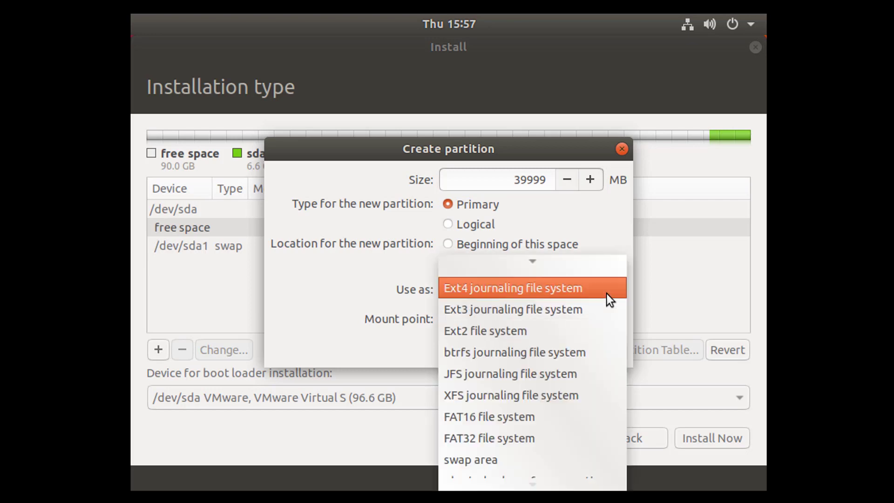
left_click(531, 290)
left_click(580, 318)
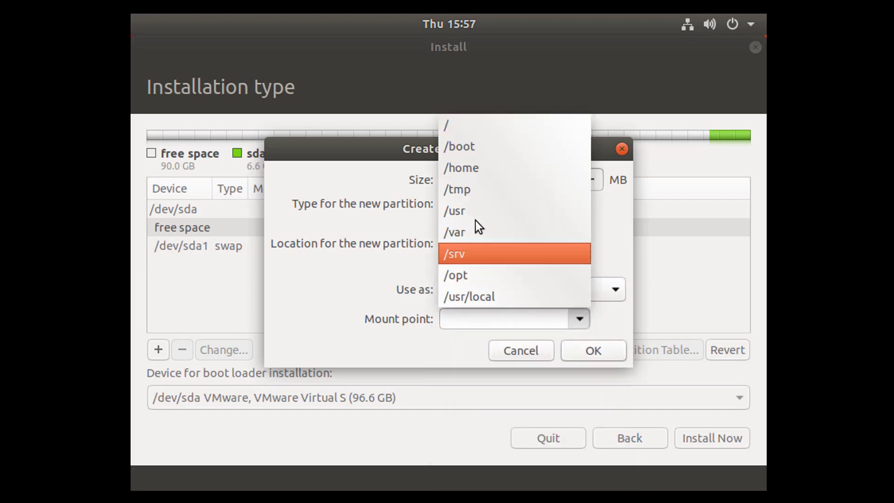
left_click(460, 132)
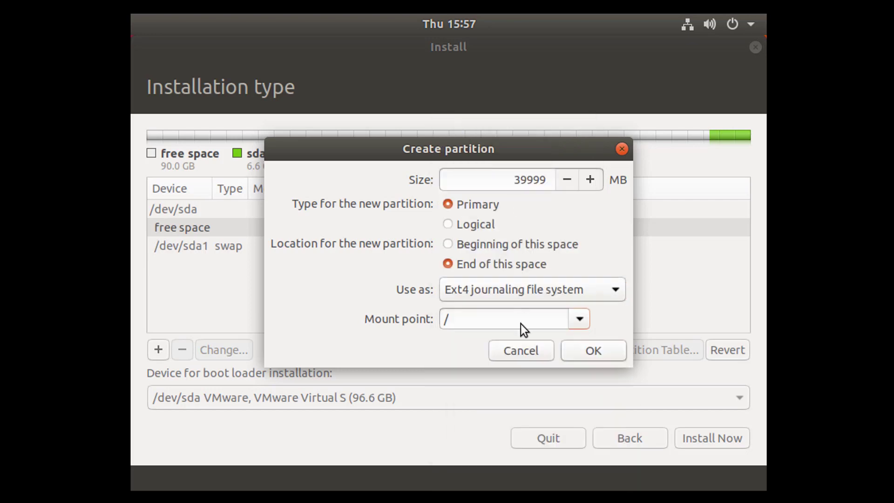
left_click(596, 350)
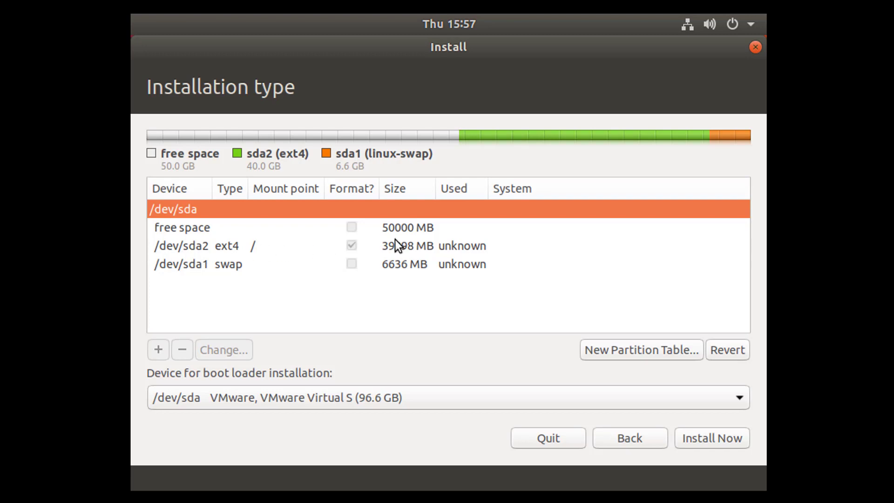
Step: Add a 500 MB primary partition at the end of the free space, mounted at /boot
left_click(395, 246)
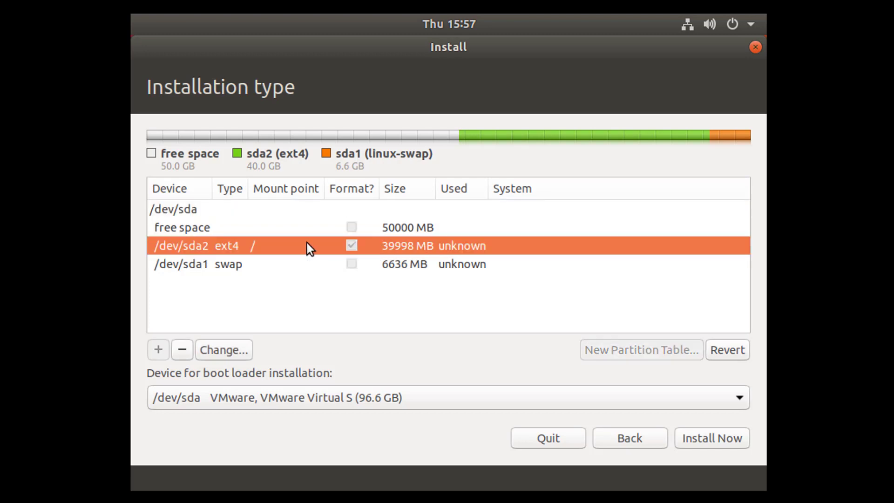
left_click(235, 265)
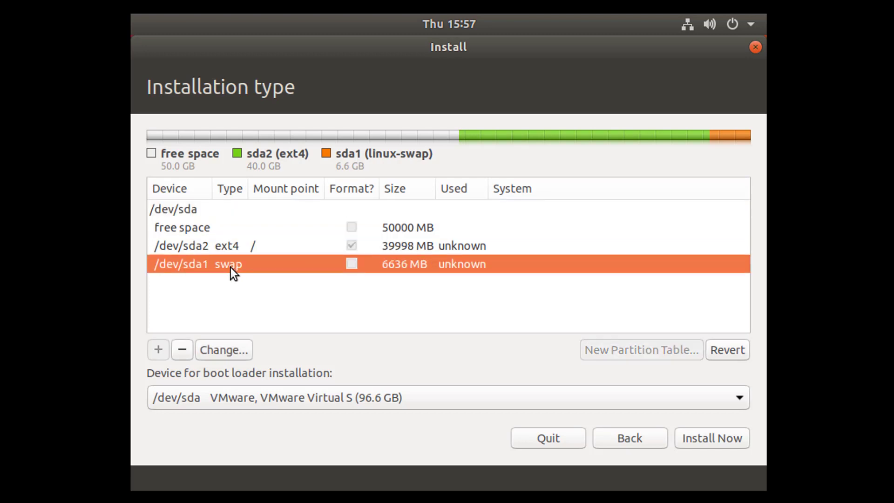
left_click(194, 229)
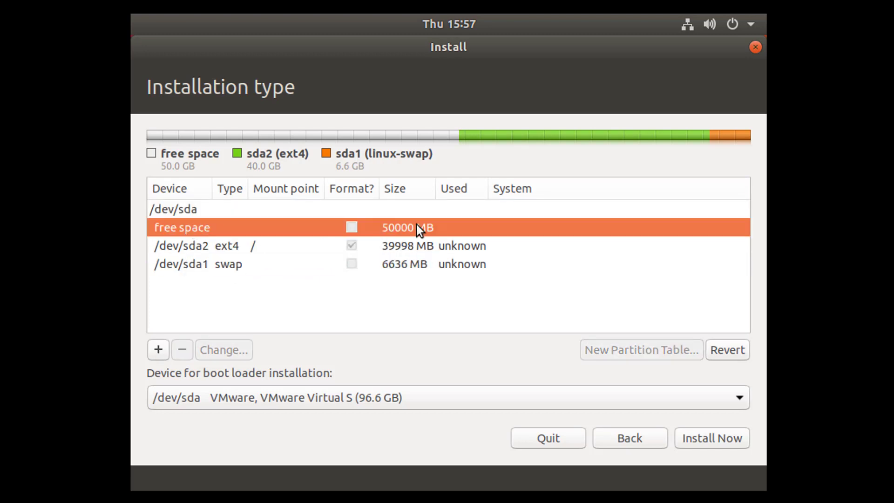
left_click(159, 350)
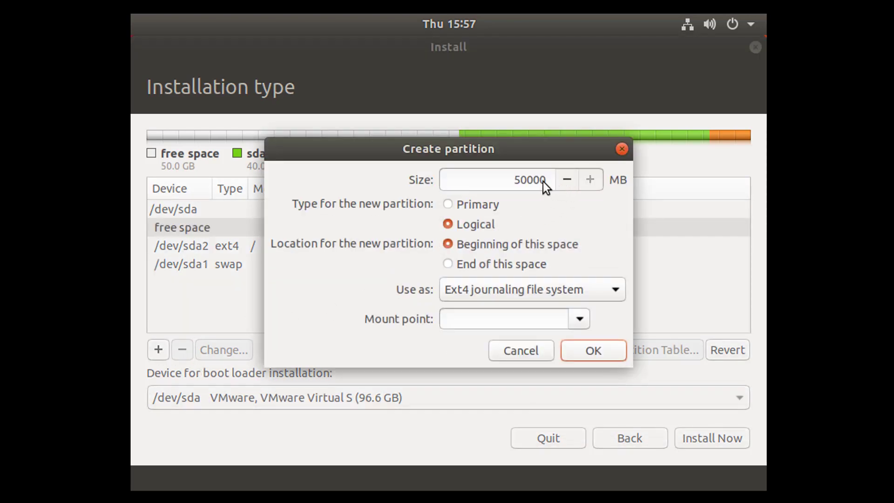
left_click(525, 180)
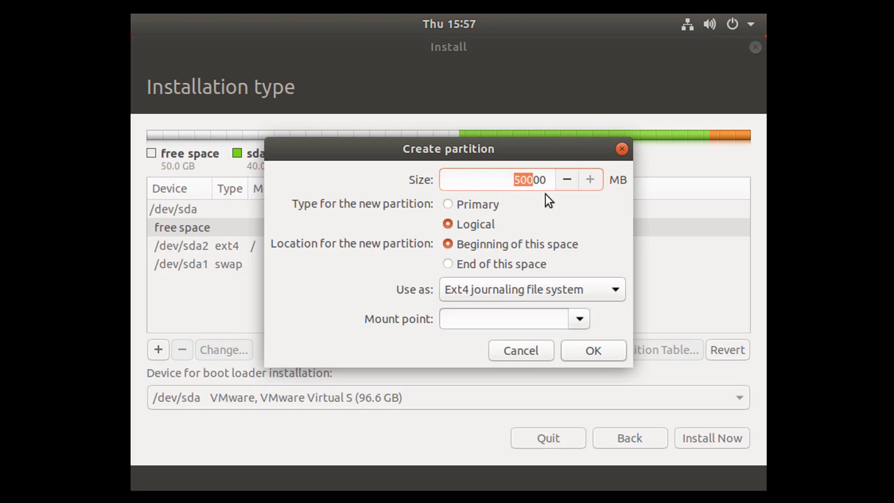
type("5")
left_click(448, 205)
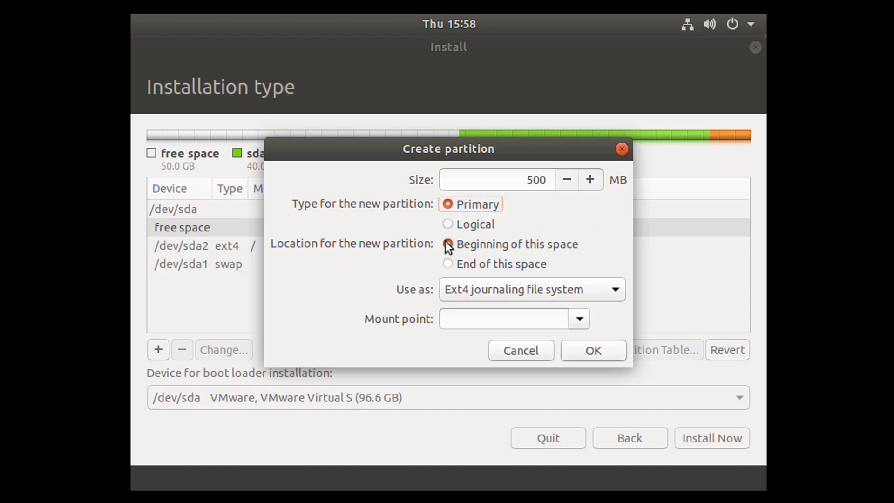
left_click(450, 263)
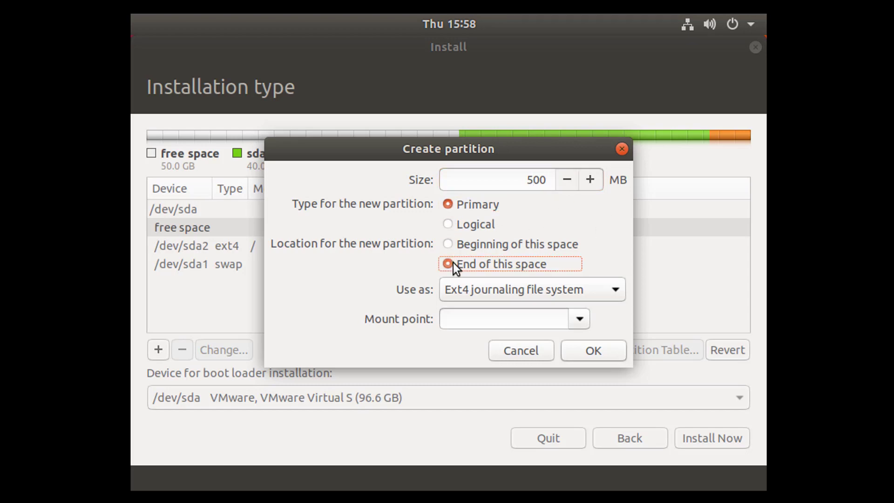
left_click(580, 321)
left_click(482, 148)
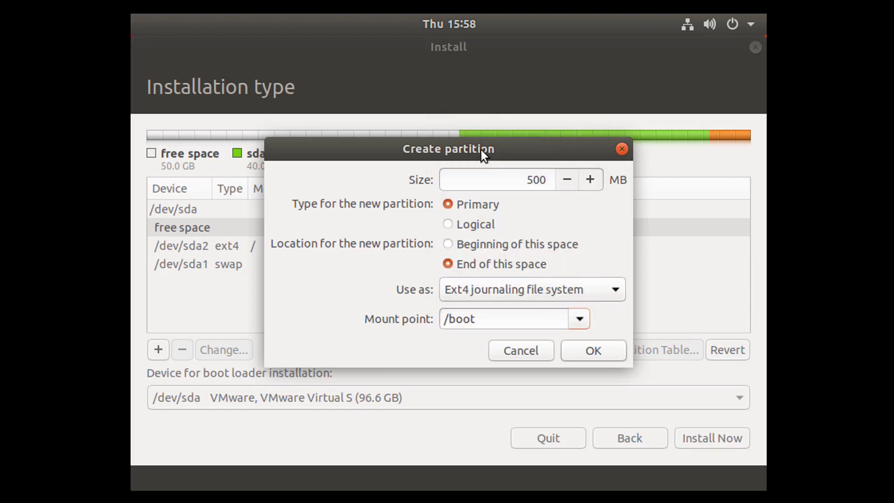
left_click(586, 351)
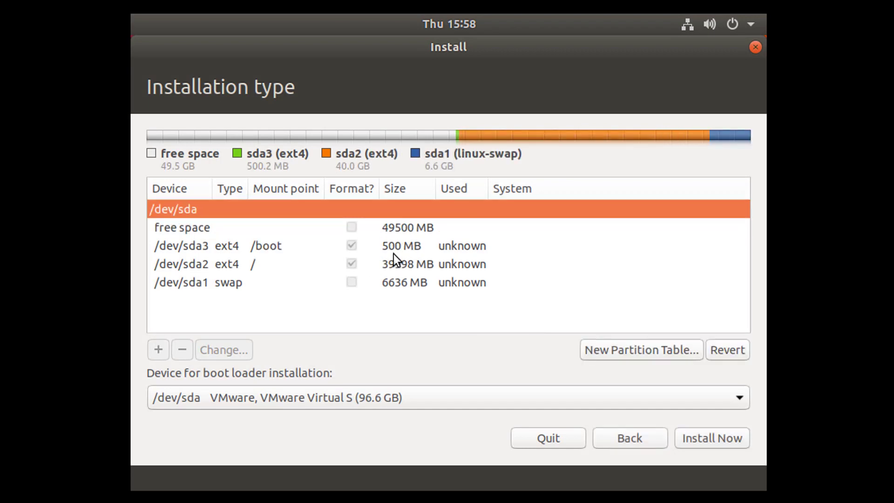
Step: Install Now and confirm writing the swap, root and /boot partitions to disk
left_click(167, 226)
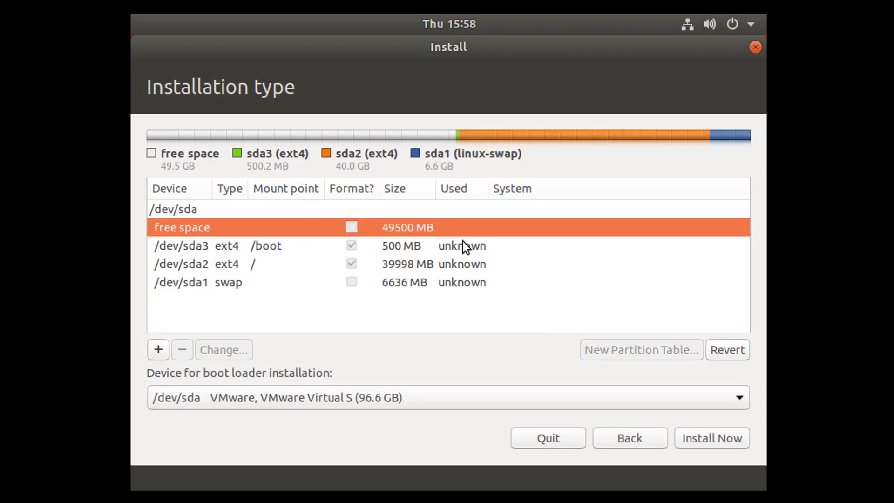
left_click(224, 267)
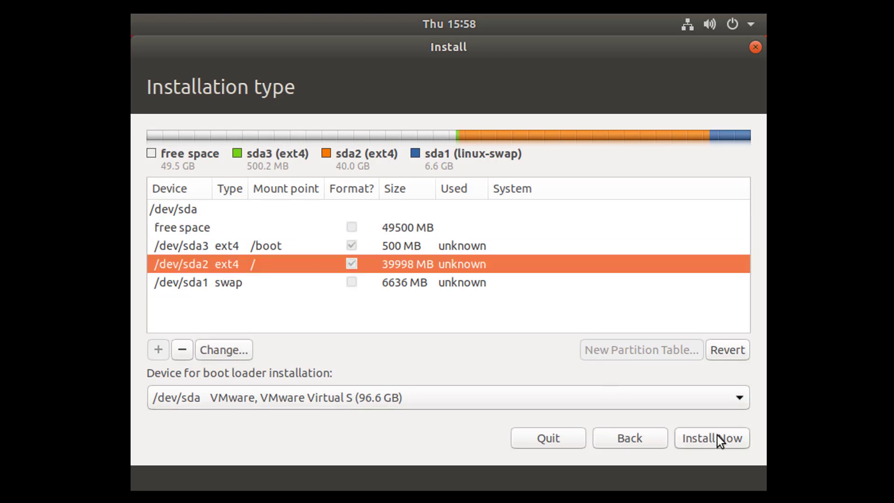
left_click(706, 443)
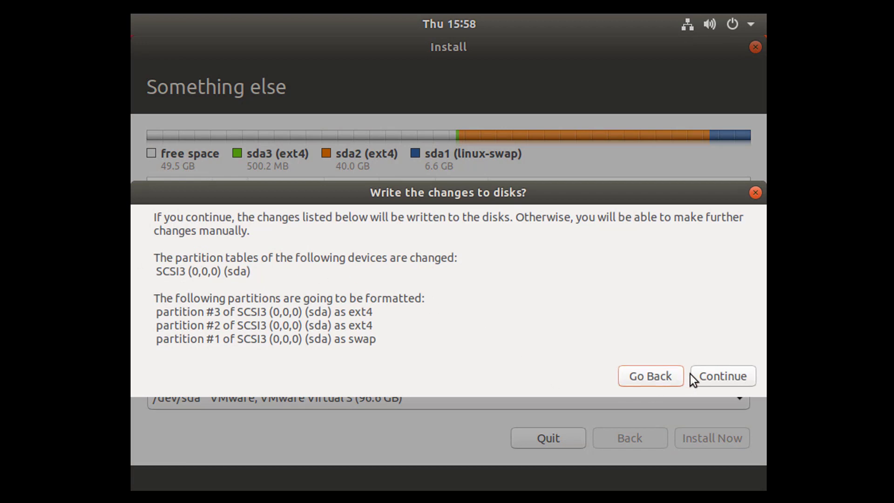
left_click(720, 375)
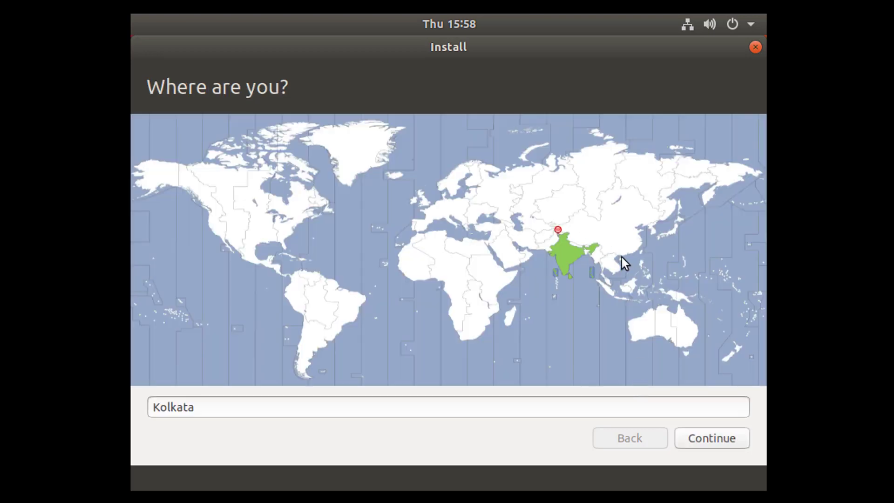
Step: Keep Kolkata as the location and time zone and continue
left_click(719, 439)
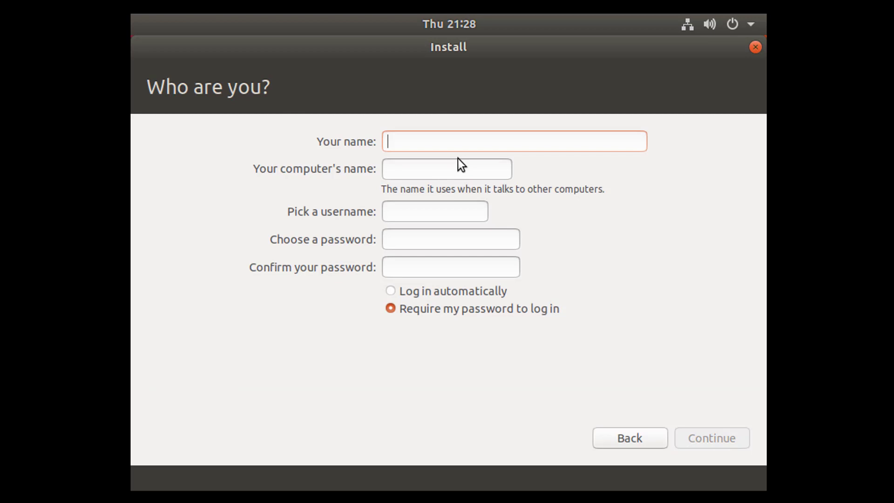
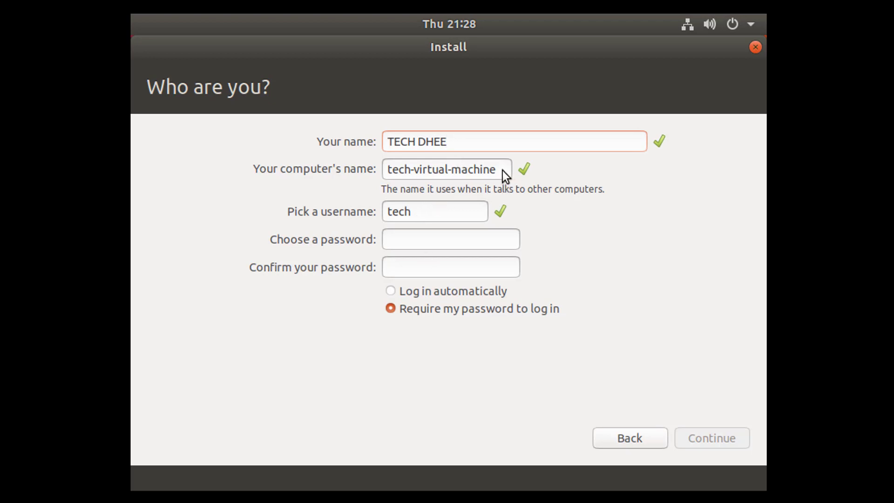
Step: Enter the user's name, computer name and username, set and confirm the account password, and start installing
key("Tab")
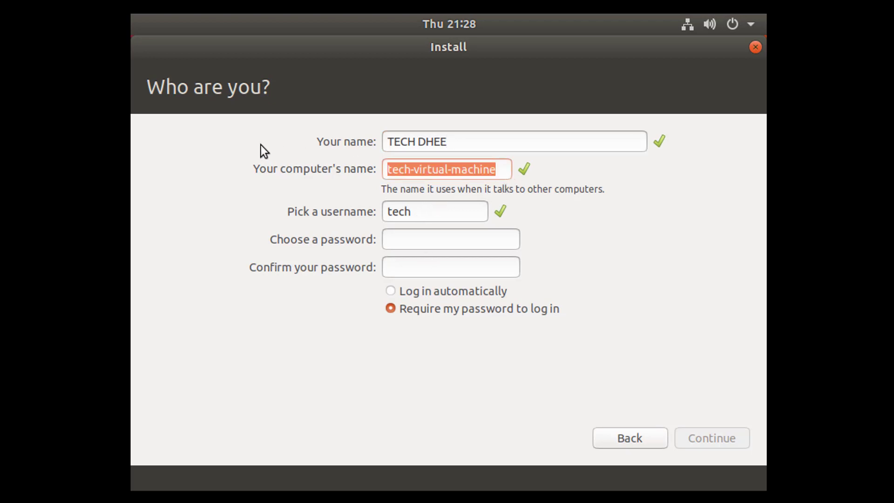
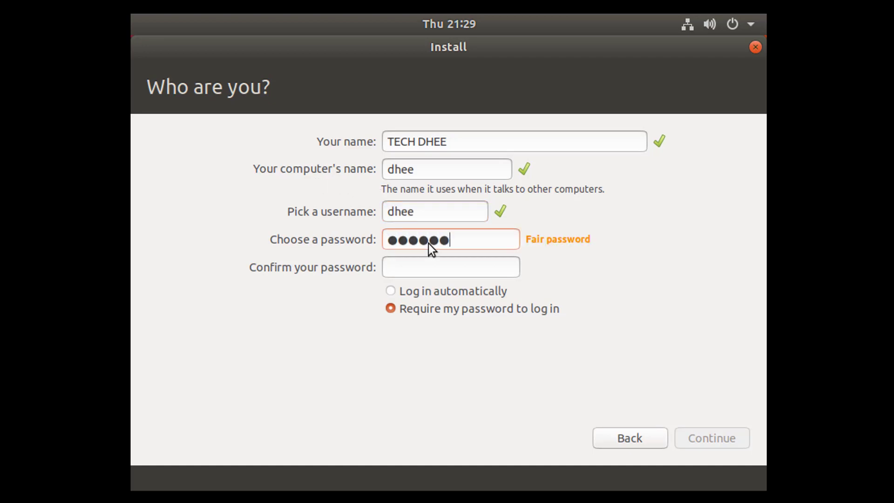
key("Tab")
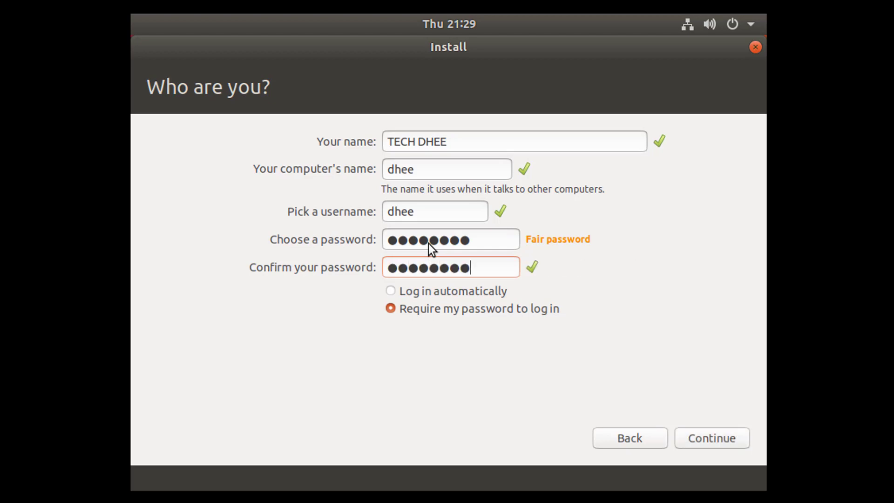
left_click(702, 438)
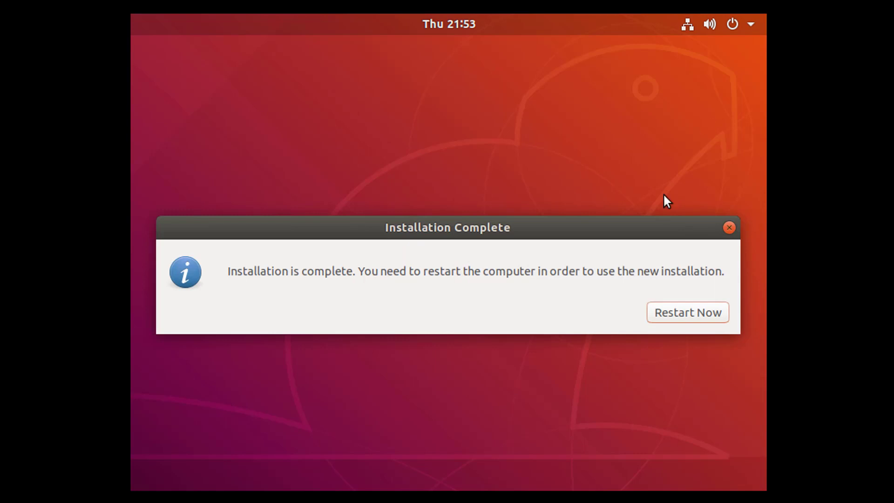
Step: Restart the computer from the Installation Complete dialog to boot the new Ubuntu system
left_click(681, 315)
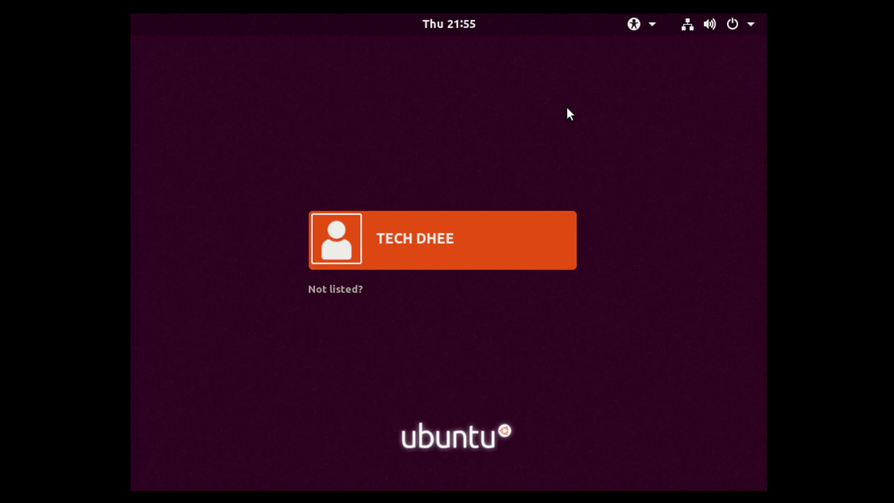
Step: Select the new user account on the login screen and sign in with its password
left_click(430, 246)
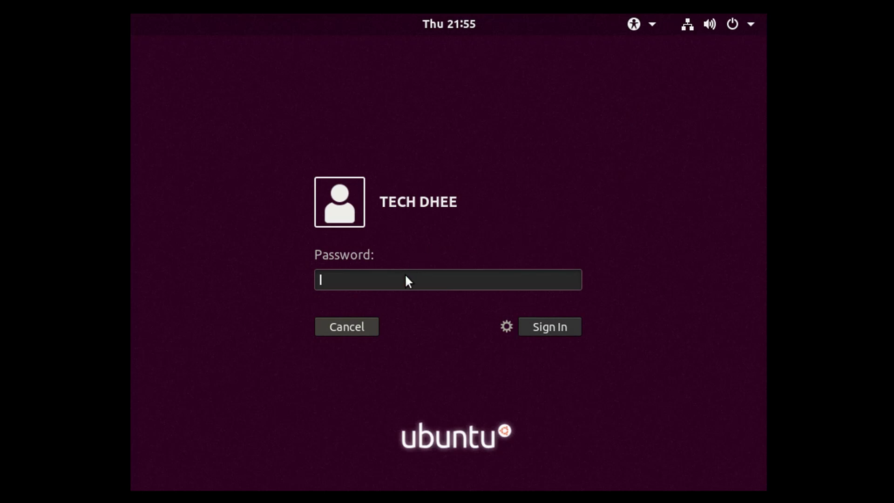
type("********")
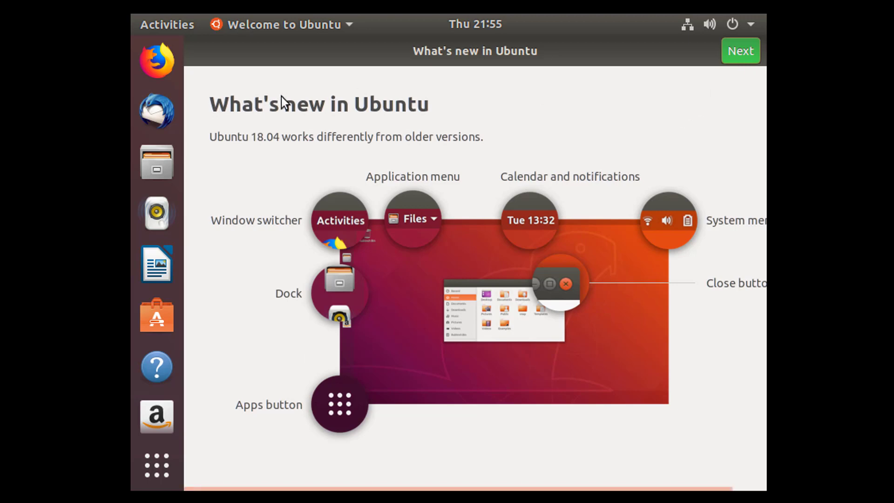
Step: Move past What's new, skip Livepatch, leave system info unsent, and finish the welcome tour
left_click(738, 52)
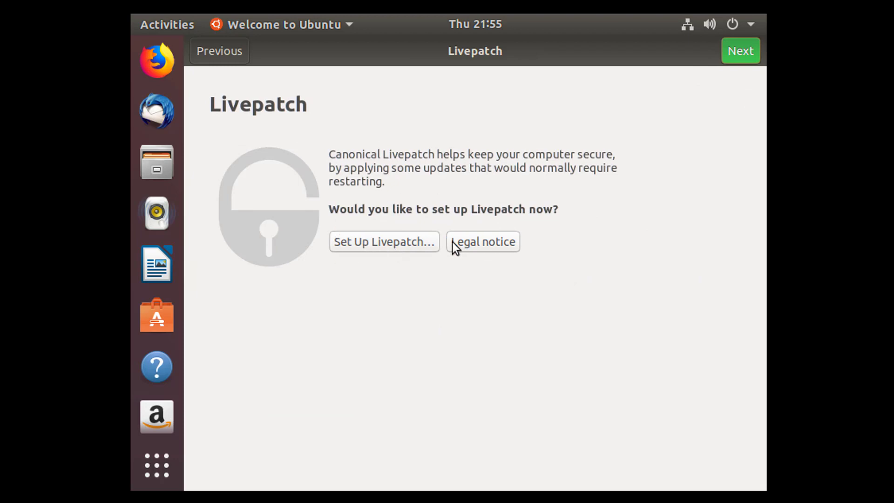
left_click(740, 54)
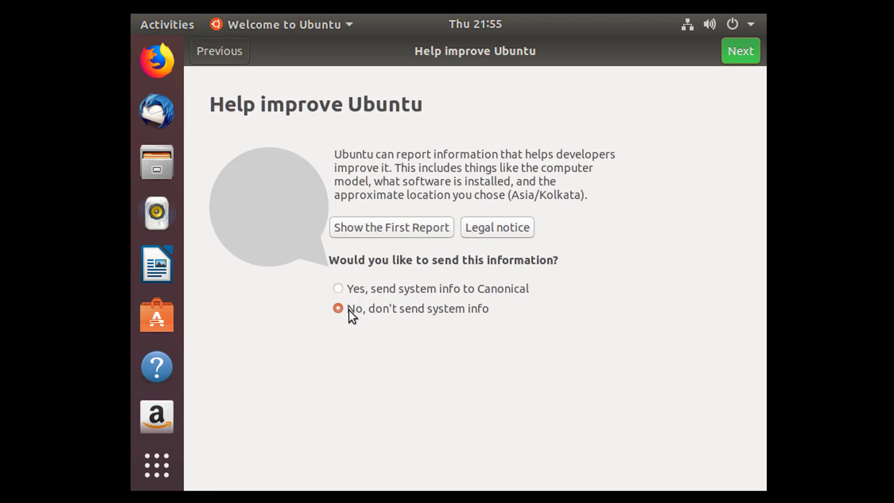
left_click(739, 52)
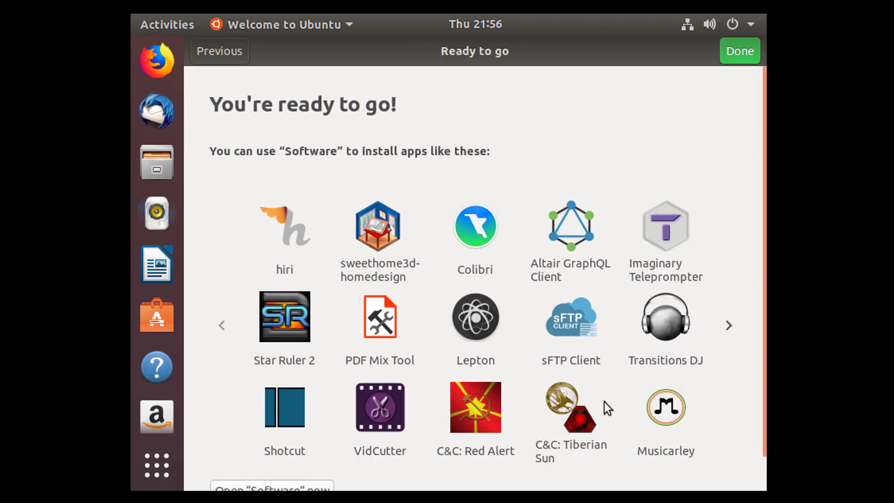
left_click(739, 51)
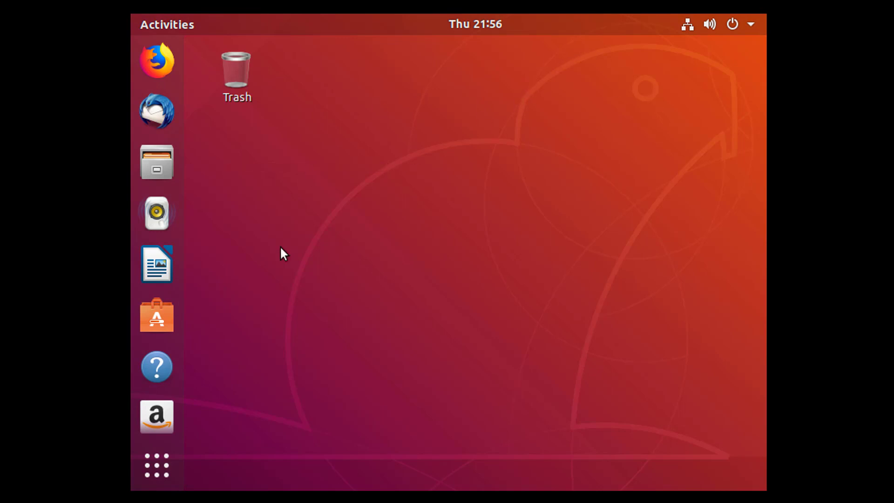
Step: Open Settings from the system menu and go to the Details page showing About
left_click(751, 24)
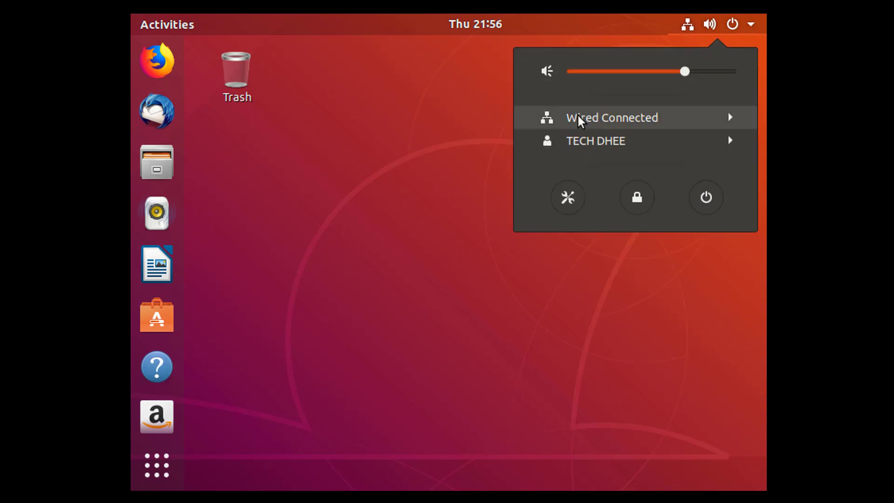
left_click(567, 197)
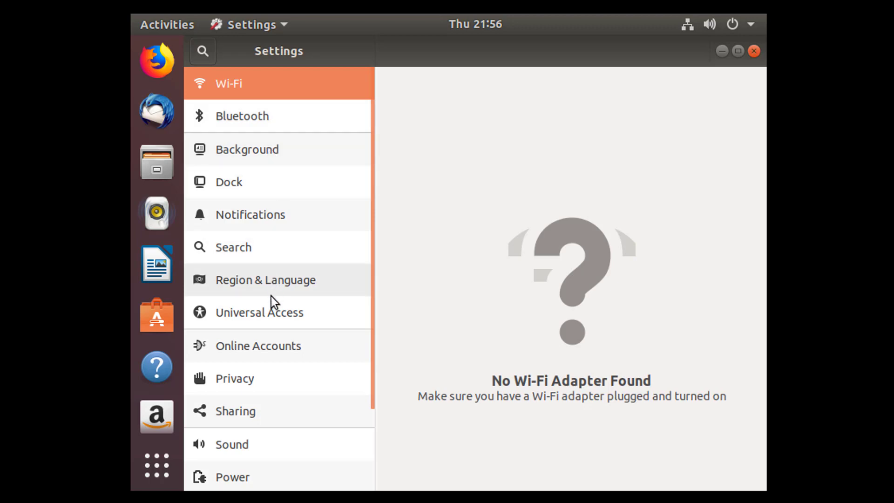
scroll(250, 410, "down", 2)
scroll(253, 406, "down", 2)
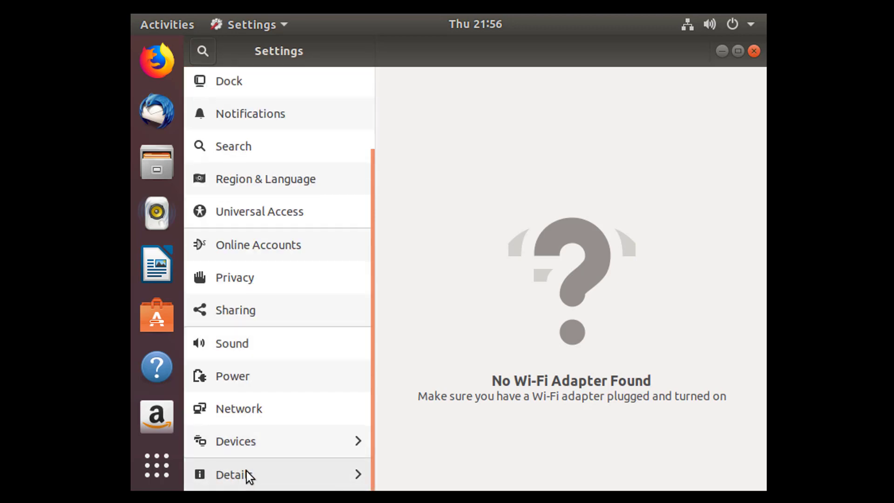
left_click(247, 472)
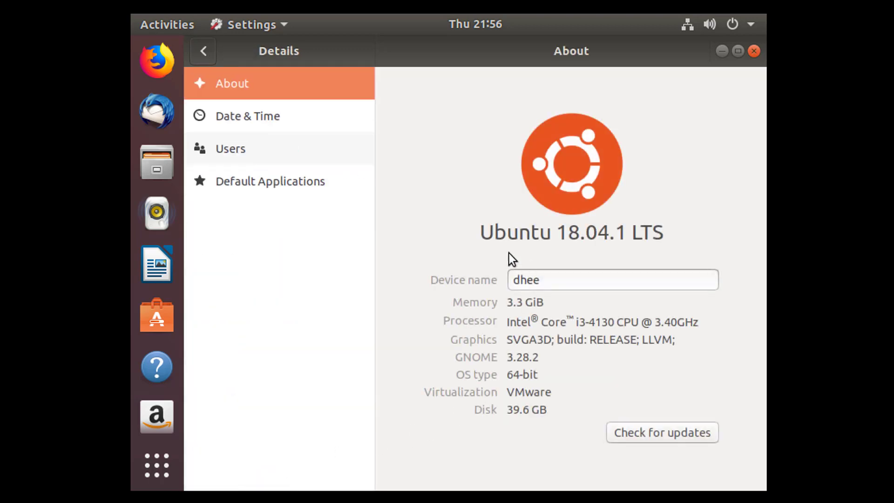
Step: Highlight the 'Ubuntu 18.04.1 LTS' heading to confirm the version, then close Settings
left_click_drag(478, 235, 653, 216)
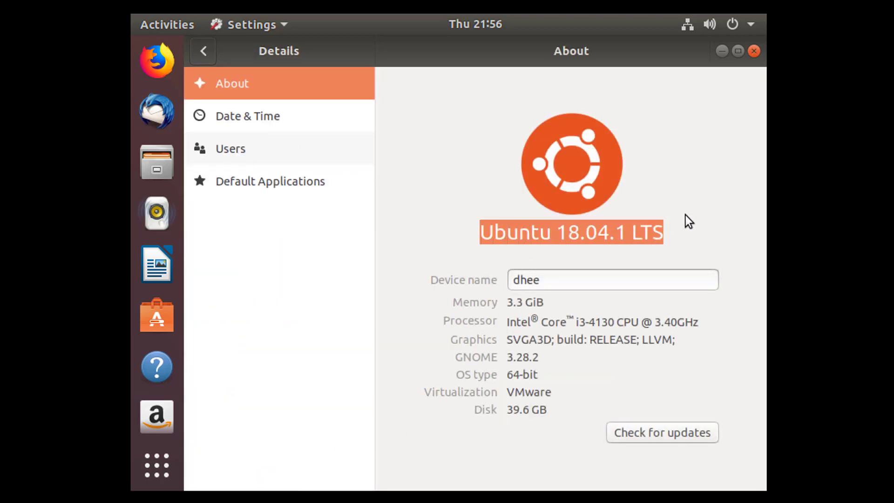
left_click(575, 226)
left_click_drag(479, 239, 677, 220)
left_click(754, 51)
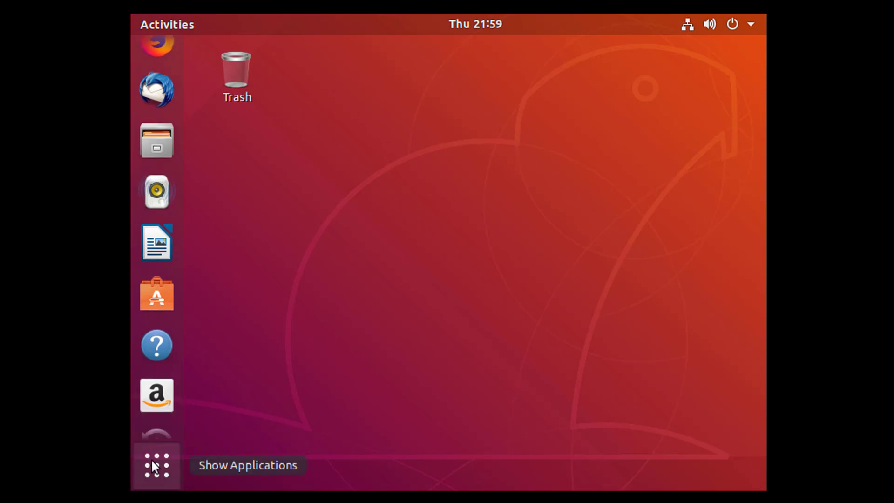
Step: Show the application grid listing Calculator, Firefox, LibreOffice and the other installed apps
left_click(154, 466)
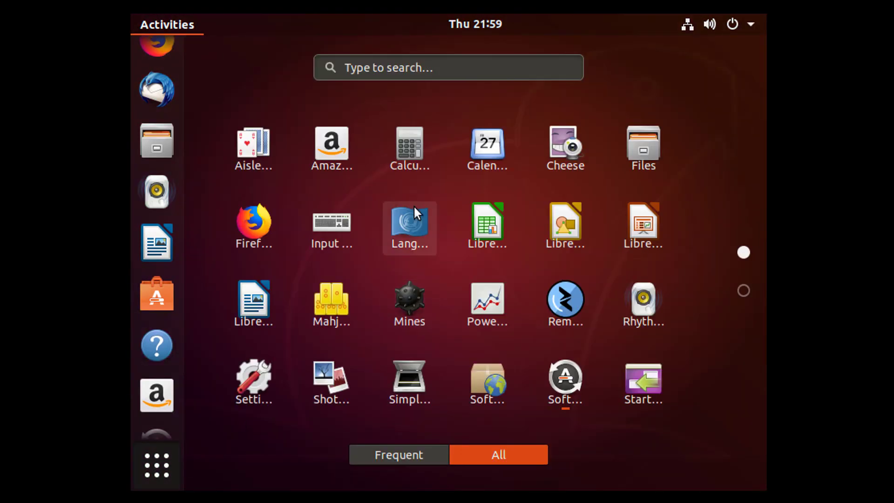